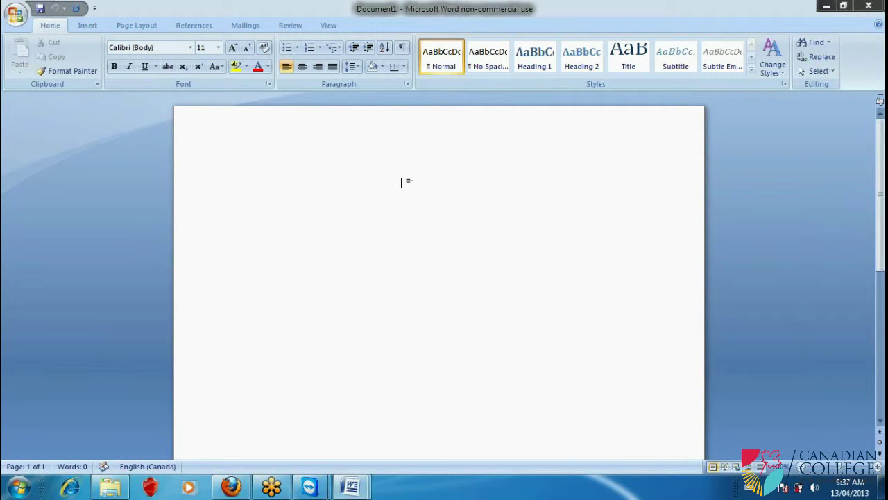
# Write the title "SAP Installation:" and a heading line for the prerequisites below it.
pyautogui.write('a')
pyautogui.press('BackSpace')
pyautogui.write('SAP Installation:')
pyautogui.press('Return')
pyautogui.write('Prerequ')
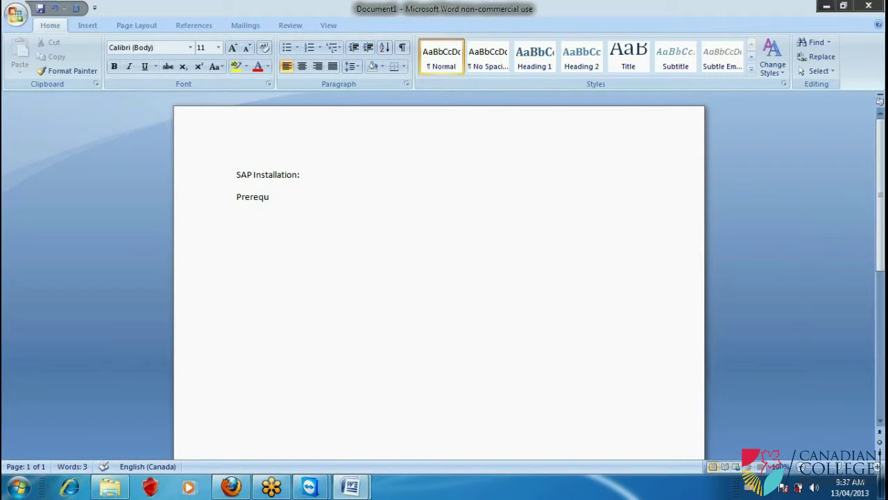
pyautogui.write('sites')
pyautogui.press('Return')
# Correct the heading's spelling to "Prerequisites" and add a colon after it.
pyautogui.rightClick(277, 198)
pyautogui.press('Escape')
pyautogui.rightClick(274, 201)
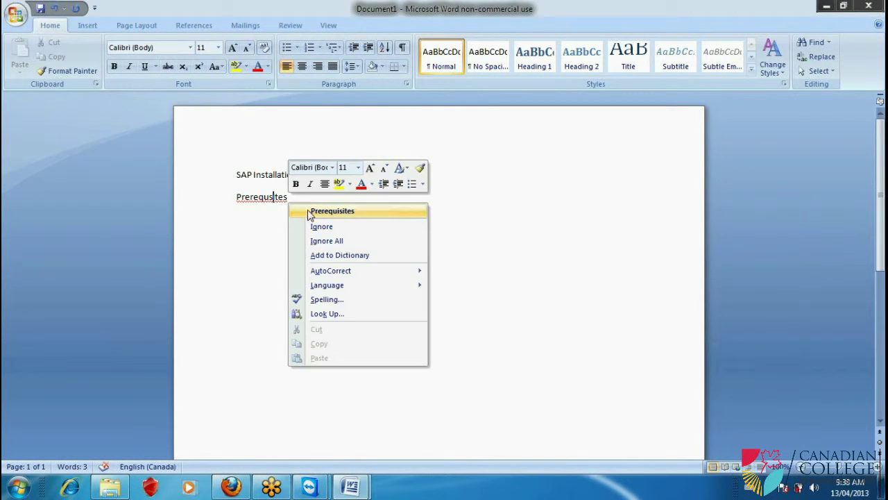
pyautogui.click(314, 209)
pyautogui.write(':')
# Start a numbered list under the heading with the item "Download the latest installation manuals from Marketplace".
pyautogui.press('Return')
pyautogui.write('1.')
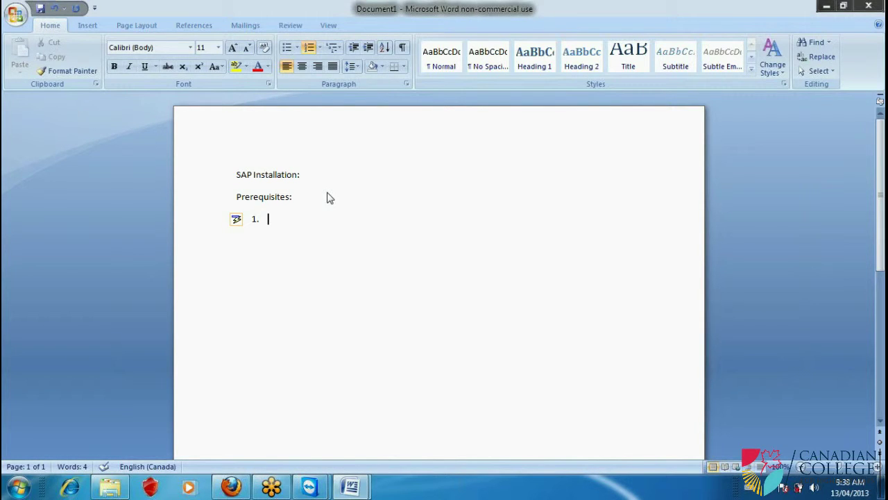
pyautogui.write('Do')
pyautogui.press('BackSpace')
pyautogui.write('ownload the latest')
pyautogui.write('installation')
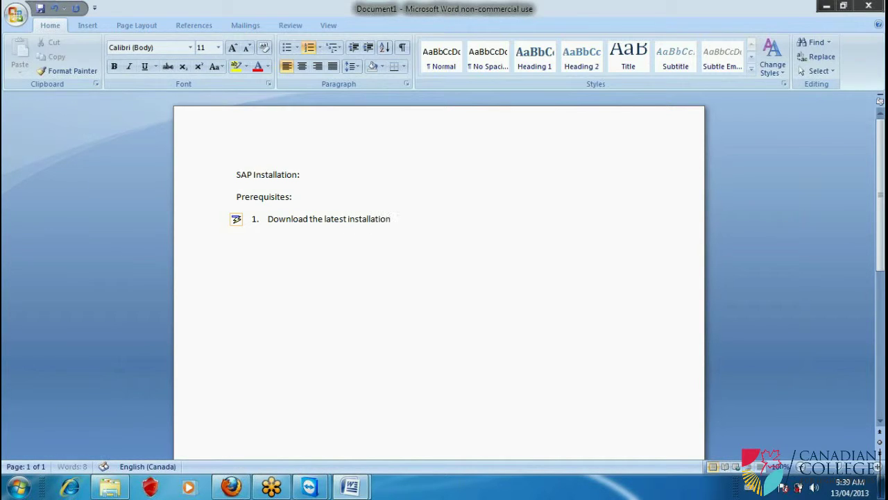
pyautogui.write(' manuals from')
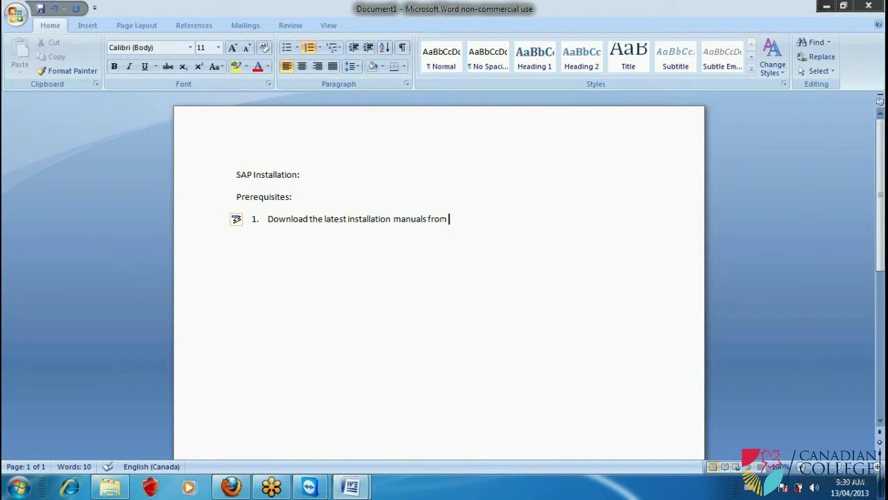
pyautogui.write(' from Market')
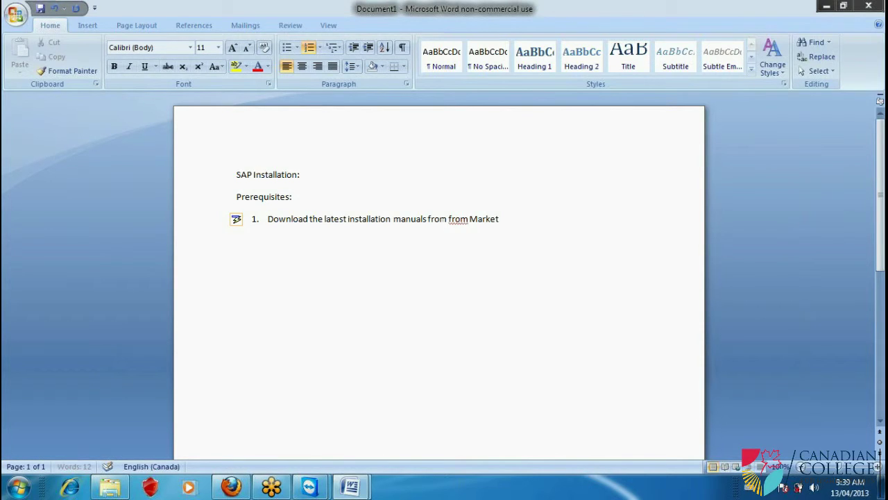
pyautogui.write('place')
pyautogui.press('Return')
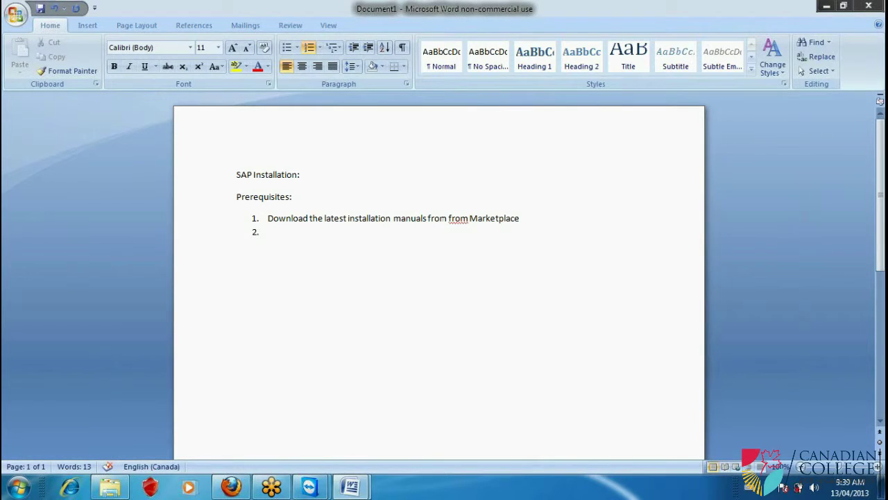
# Delete the repeated "from" in the first list item and append "and read a few times" to it.
pyautogui.rightClick(458, 222)
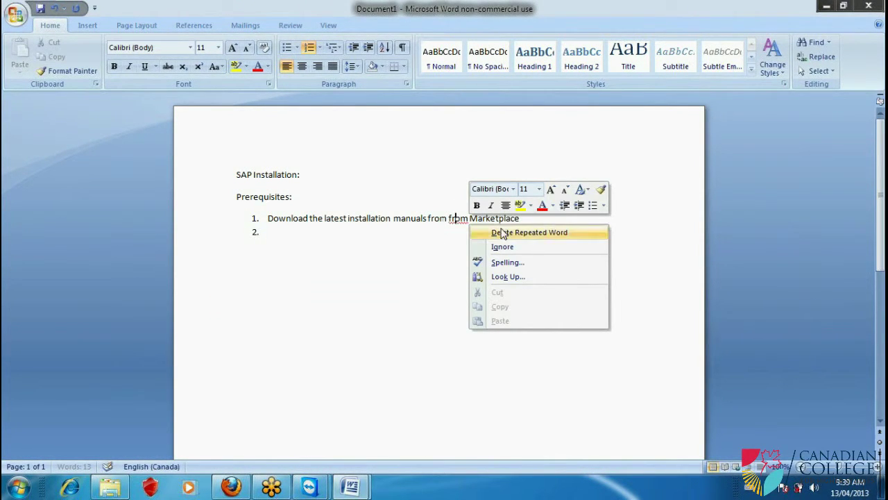
pyautogui.click(502, 234)
pyautogui.click(284, 235)
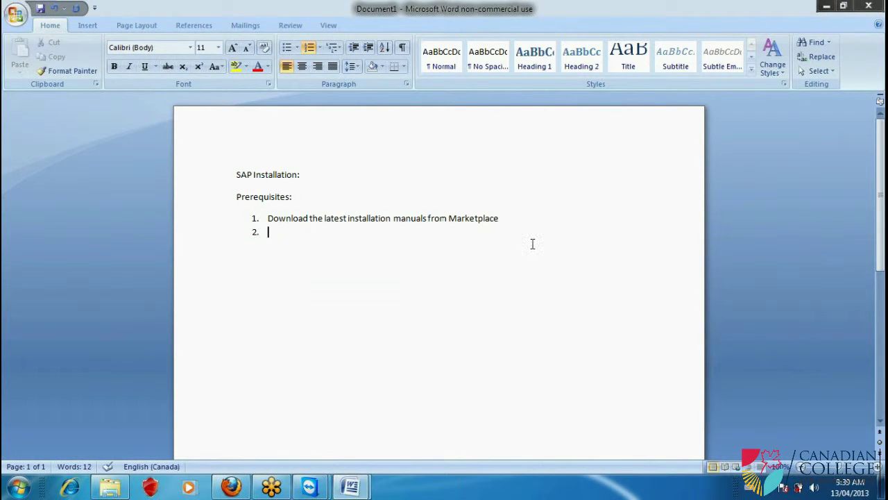
pyautogui.click(521, 218)
pyautogui.write('and read a few times')
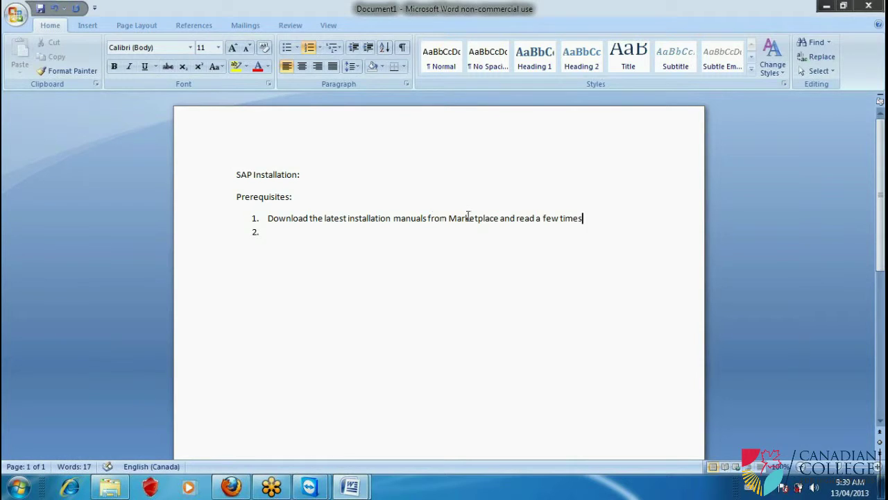
# Enter "Get installation media" as the second list item.
pyautogui.click(313, 241)
pyautogui.write('Dow')
pyautogui.write('nload')
pyautogui.write(' in')
pyautogui.press('BackSpace')
pyautogui.press('BackSpace')
pyautogui.press('BackSpace')
pyautogui.press('BackSpace')
pyautogui.press('BackSpace')
pyautogui.press('BackSpace')
pyautogui.press('BackSpace')
pyautogui.press('BackSpace')
pyautogui.press('BackSpace')
pyautogui.press('BackSpace')
pyautogui.press('BackSpace')
pyautogui.write('Get installation')
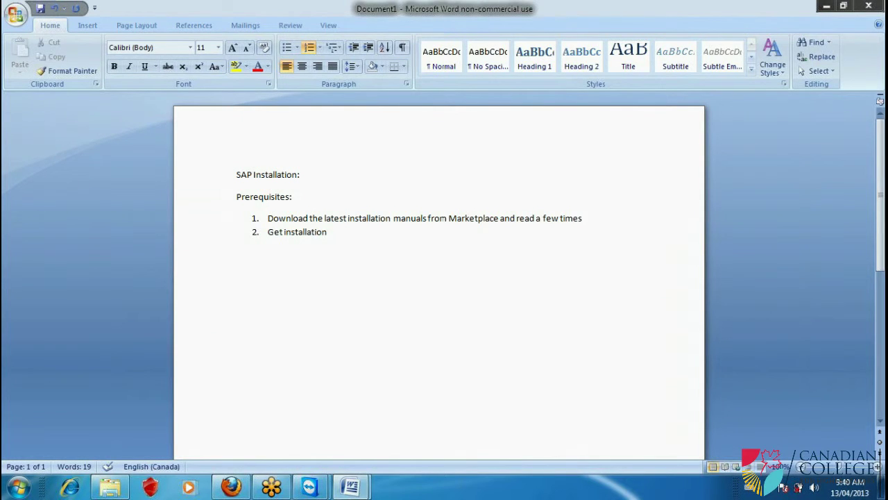
pyautogui.write('media')
# Add a third list item reading "Get the server HW ready.".
pyautogui.press('Return')
pyautogui.write('Get the ser')
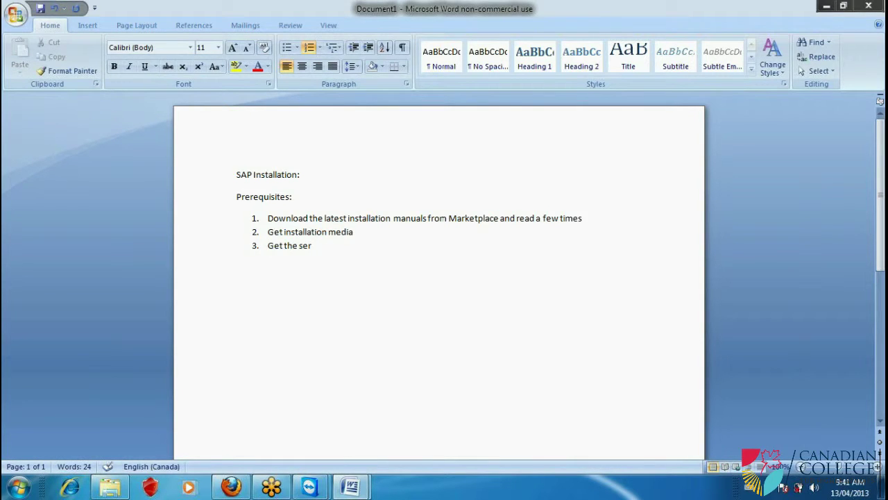
pyautogui.write('ver HW ready.')
# Extend the third list item with "Do the HW sizing (Memory, Hard disk (RAID?".
pyautogui.write('Do the ')
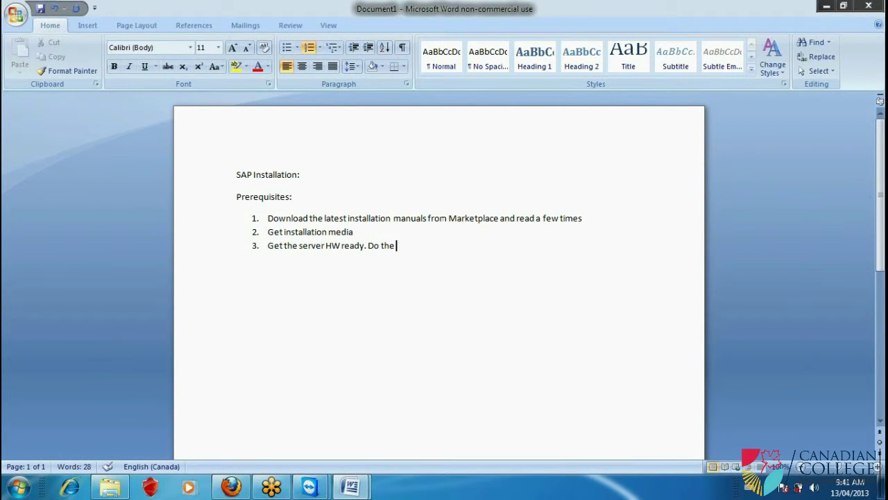
pyautogui.write('HW sizing')
pyautogui.write('(Mem')
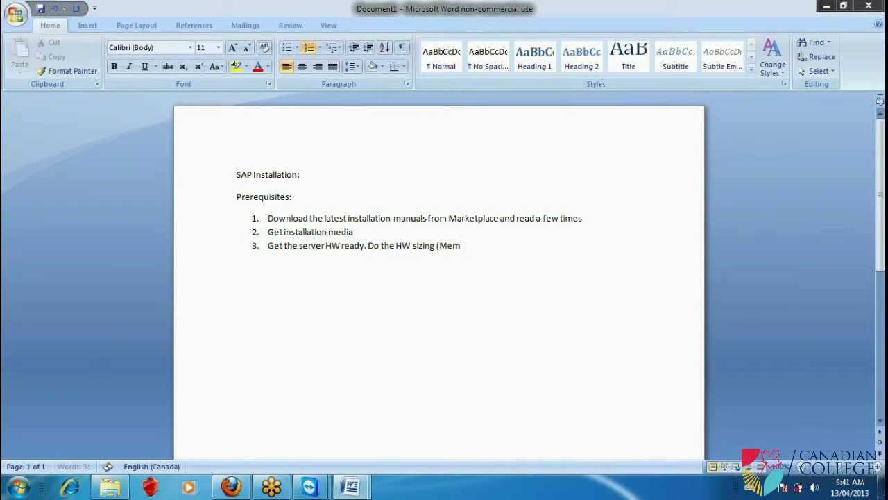
pyautogui.write('ory, Hard s')
pyautogui.write('isk')
pyautogui.press('BackSpace')
pyautogui.press('BackSpace')
pyautogui.press('BackSpace')
pyautogui.press('BackSpace')
pyautogui.press('BackSpace')
pyautogui.write('do')
pyautogui.press('BackSpace')
pyautogui.write('isk ')
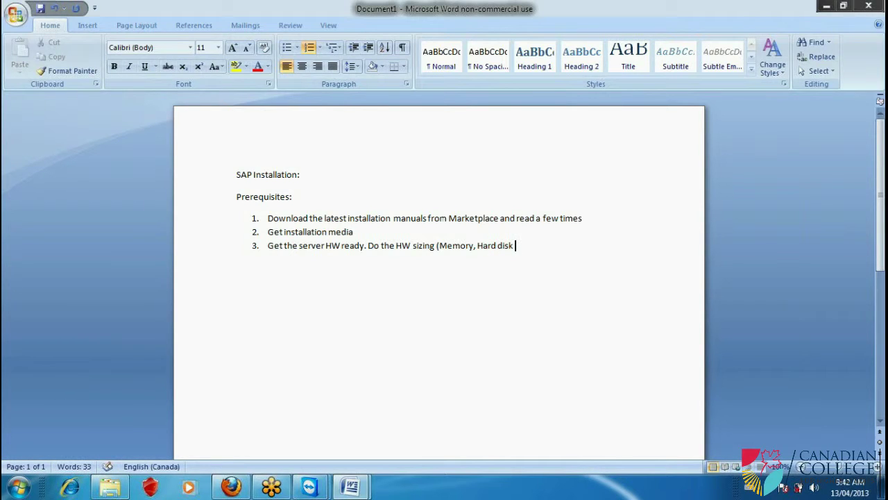
pyautogui.write('(RAID')
pyautogui.moveTo(539, 245); pyautogui.dragTo(310, 257)
pyautogui.write(')')
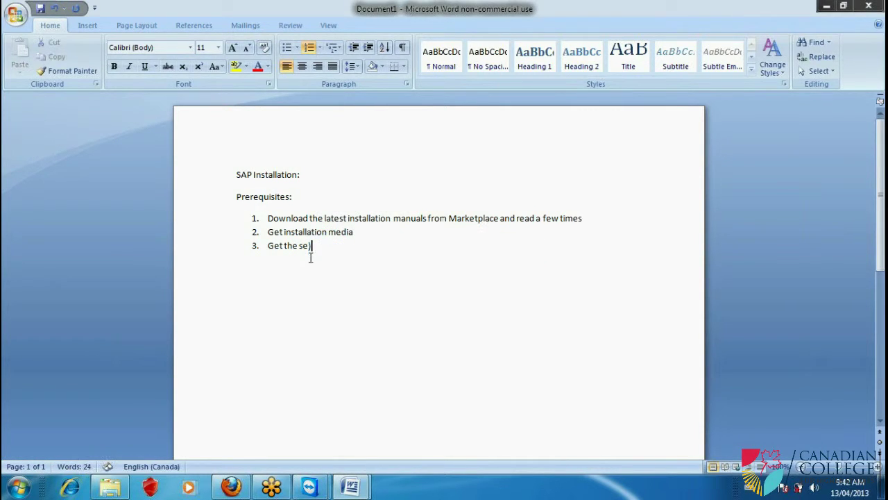
pyautogui.click(56, 14)
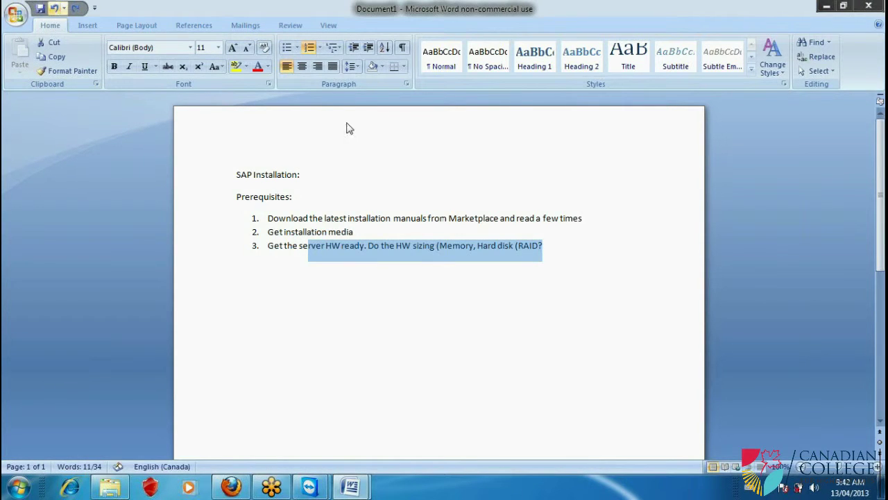
# Close both parentheses in the third list item and append "– With the help of SAP Site".
pyautogui.click(572, 242)
pyautogui.write(')')
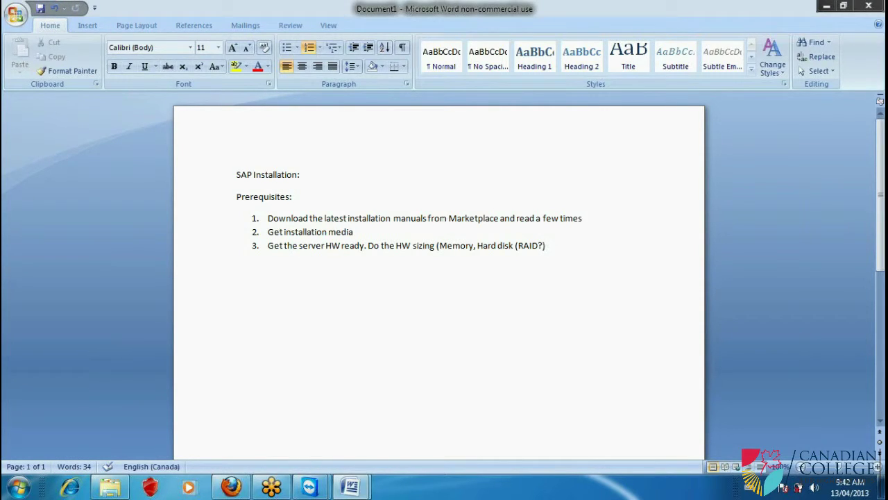
pyautogui.write(')')
pyautogui.write(' - With the help of SAP Site')
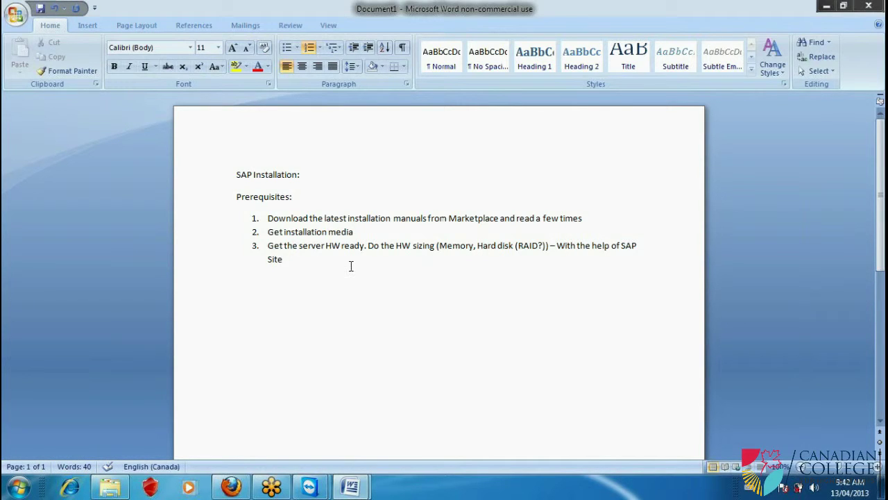
# Add a fourth list item reading "You have already decided on OS and DB".
pyautogui.press('Return')
pyautogui.write('You have already')
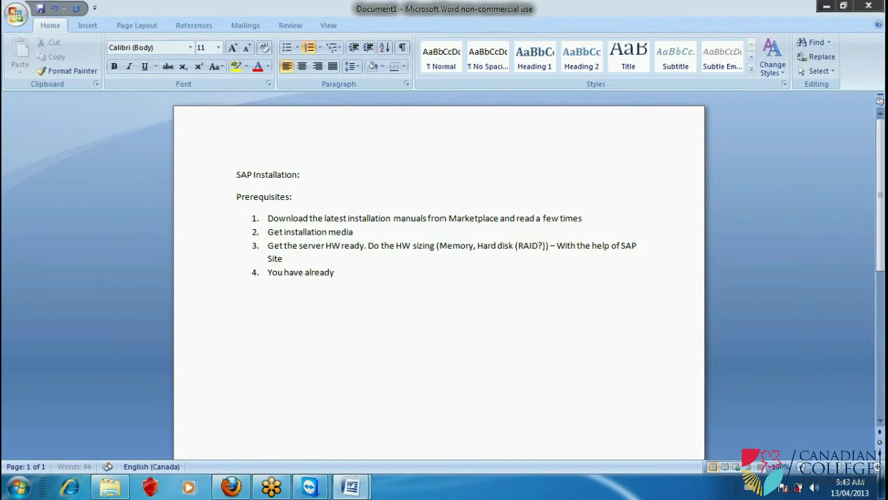
pyautogui.write(' decided on OS and DB')
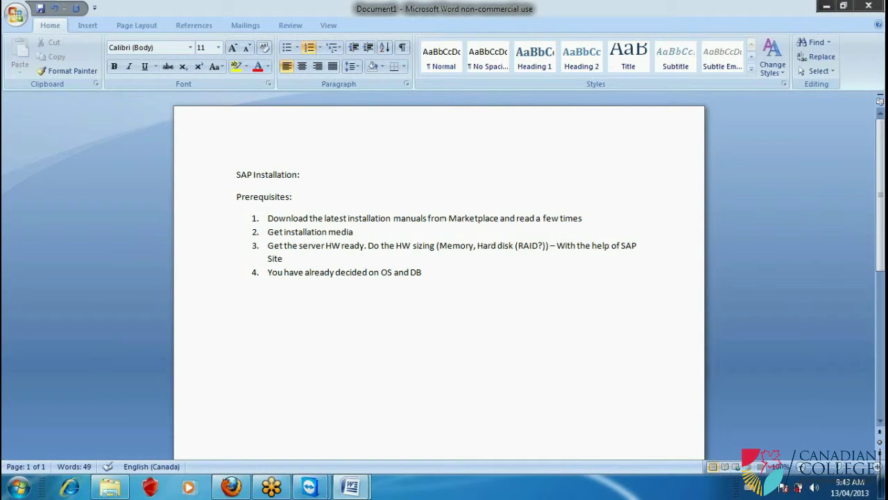
# Continue the fourth list item with ". Also host name, SID, instance no(s)".
pyautogui.write('. Also Host nam')
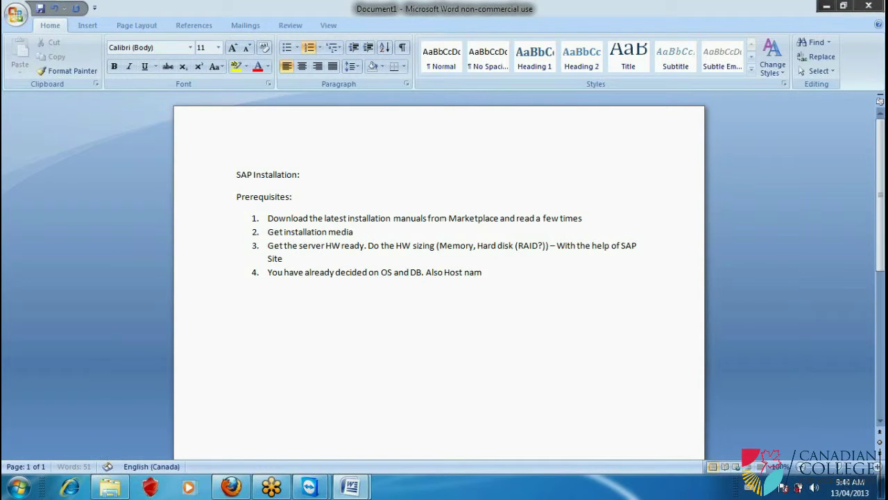
pyautogui.press('BackSpace')
pyautogui.press('BackSpace')
pyautogui.press('BackSpace')
pyautogui.press('BackSpace')
pyautogui.press('BackSpace')
pyautogui.press('BackSpace')
pyautogui.press('BackSpace')
pyautogui.press('BackSpace')
pyautogui.write('host name, SID, ')
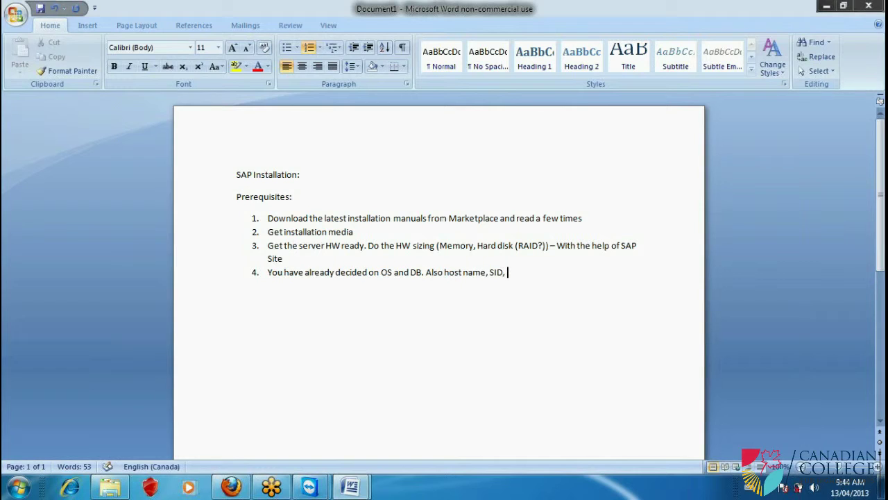
pyautogui.write('instan')
pyautogui.write('ce no')
pyautogui.write('(s)')
pyautogui.write('.')
pyautogui.press('BackSpace')
pyautogui.press('BackSpace')
# Complete the fourth item's sentence with "and based on this you have generated the Solution Manager Key.".
pyautogui.write('and')
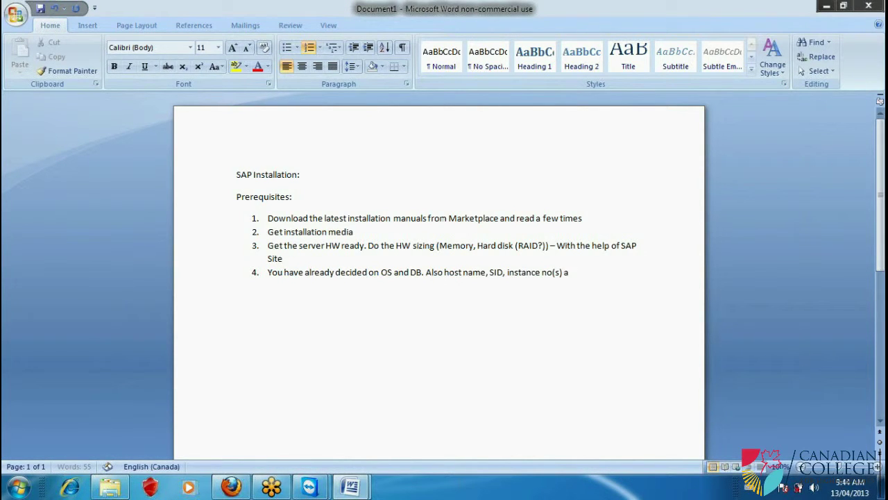
pyautogui.write(' based on th')
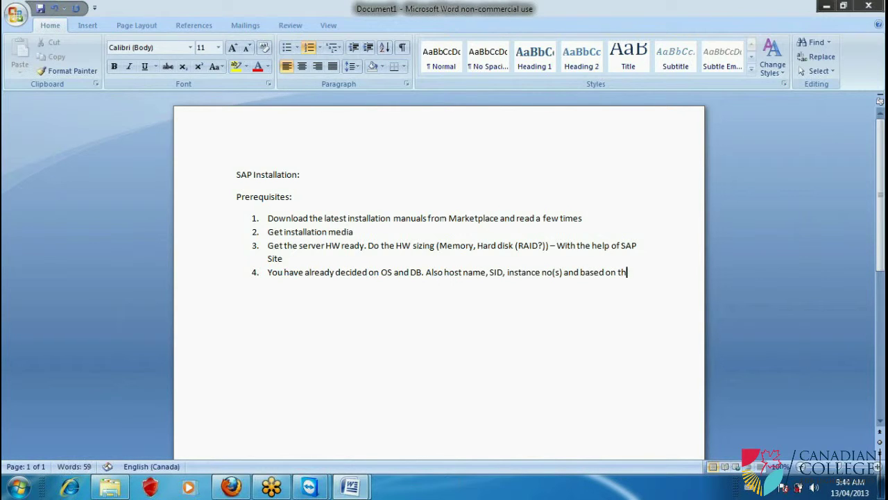
pyautogui.write('is you have ')
pyautogui.write('ge')
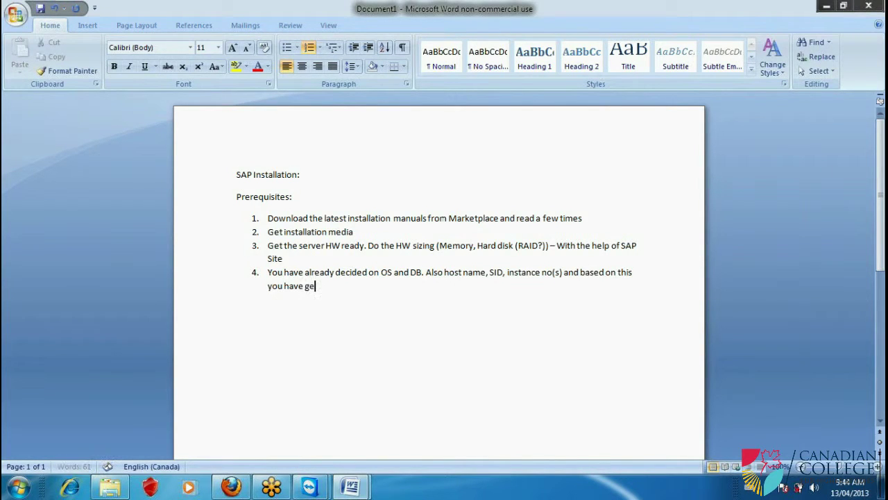
pyautogui.write('nerated the Solution Manager Key.')
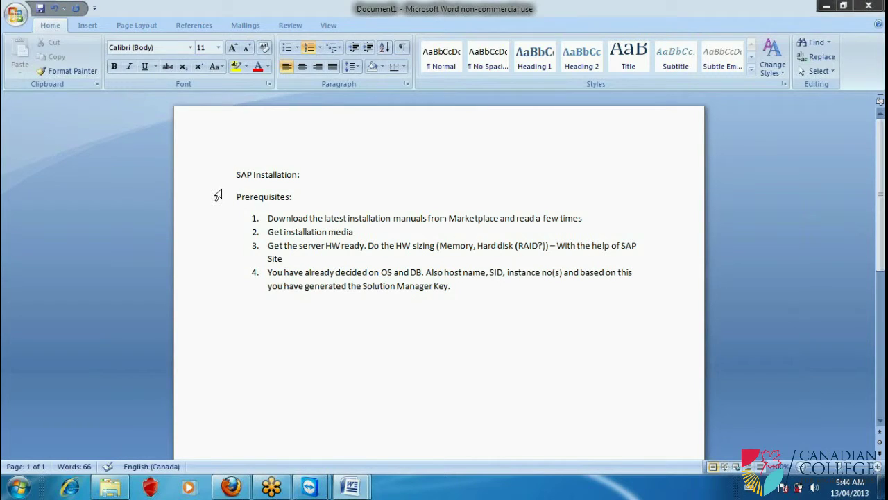
# Set the font size of the "SAP Installation:" title to 16.
pyautogui.moveTo(233, 164); pyautogui.dragTo(308, 167)
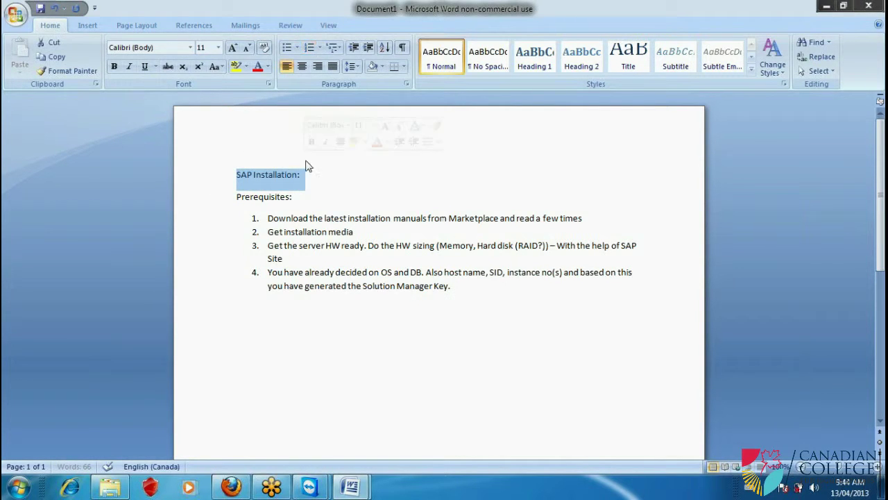
pyautogui.click(218, 47)
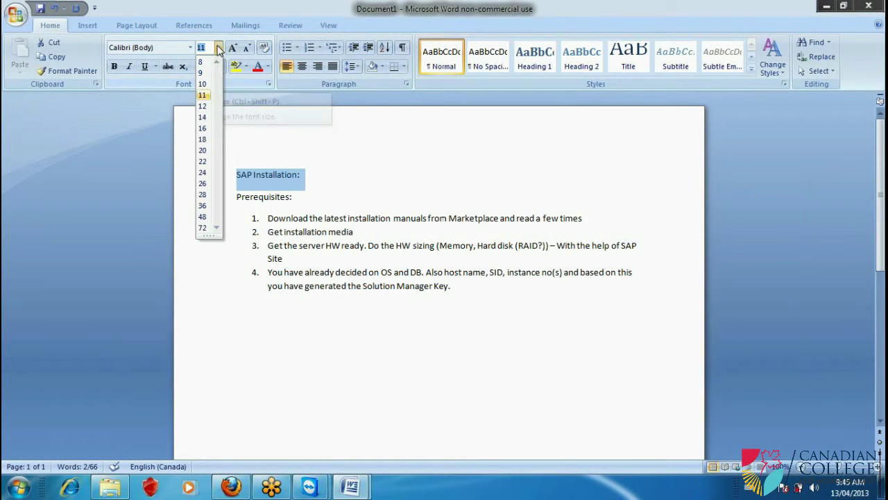
pyautogui.click(202, 130)
# Append "These can not be changed after" to the end of the fourth list item.
pyautogui.click(480, 298)
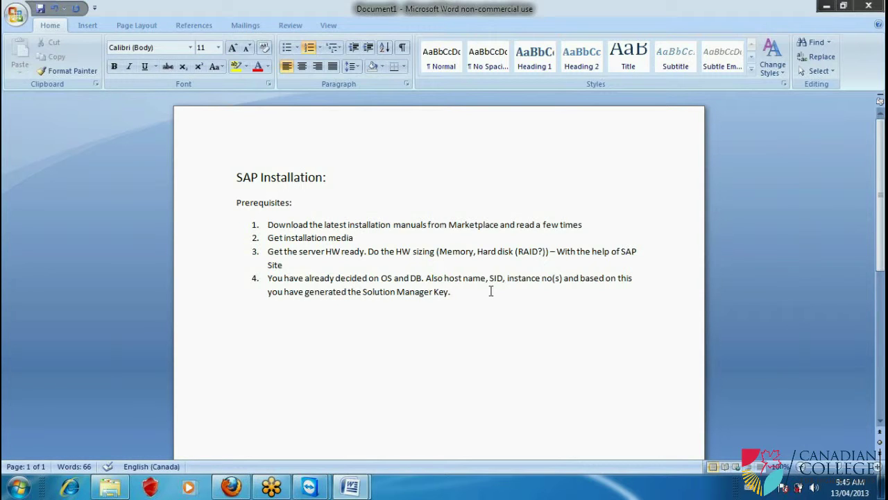
pyautogui.write('These can not be changed afte')
pyautogui.click(492, 290)
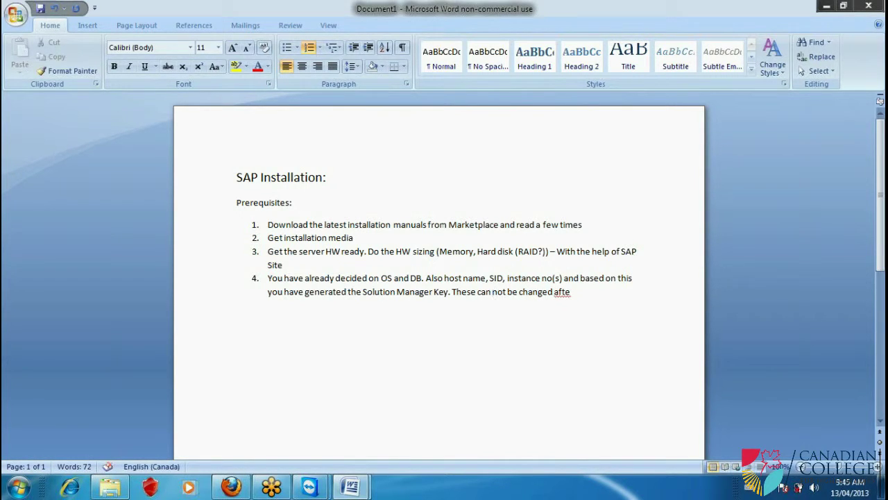
pyautogui.click(577, 314)
pyautogui.press('BackSpace')
pyautogui.write('er')
# Save the document as "SAP Installation" and finish the fourth list item with the word "installation".
pyautogui.hotkey('ctrl', 's')
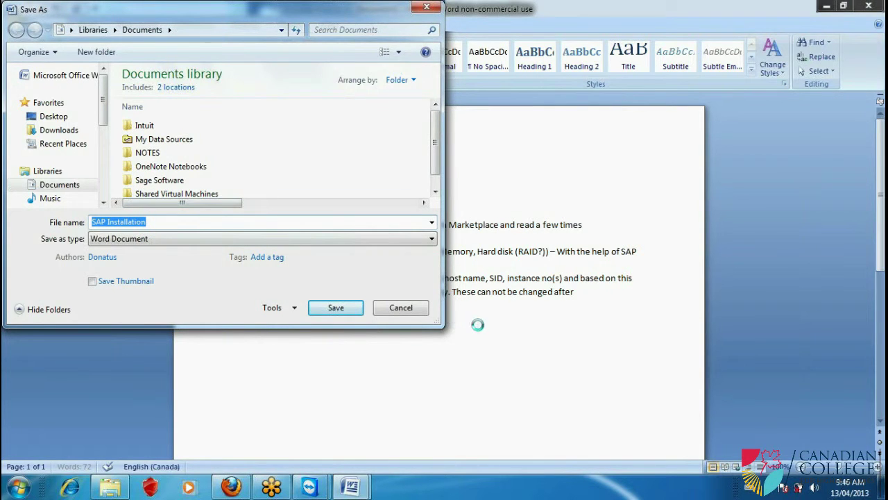
pyautogui.click(336, 311)
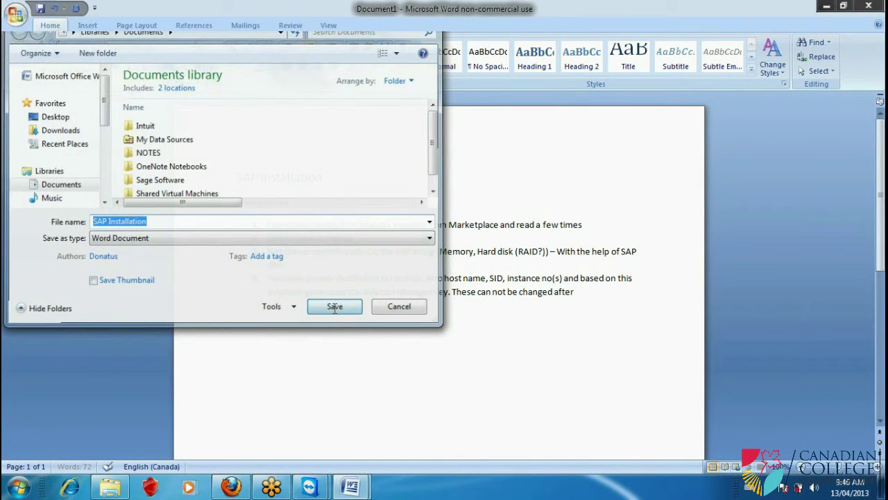
pyautogui.write('installation')
# Add "Install the OS" as the fifth list item and "Prepare the OS for SAP installation" as the sixth.
pyautogui.press('Return')
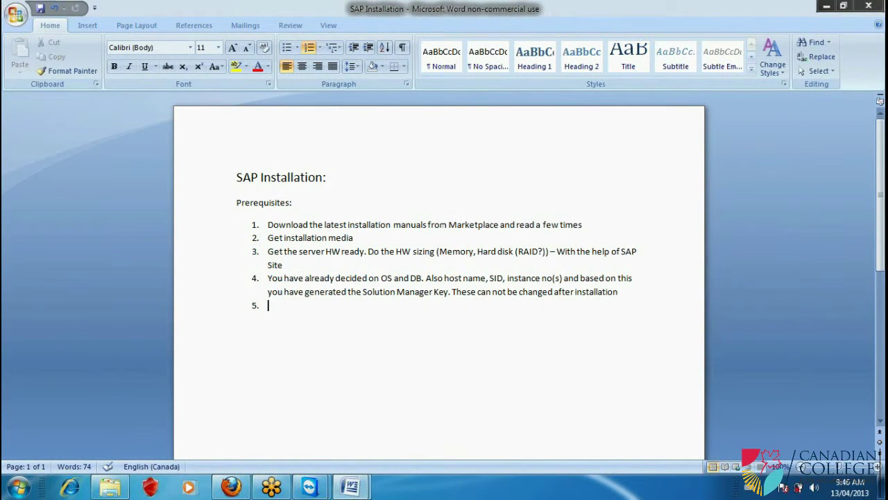
pyautogui.write('Install the OS')
pyautogui.press('Return')
pyautogui.write('Prepa')
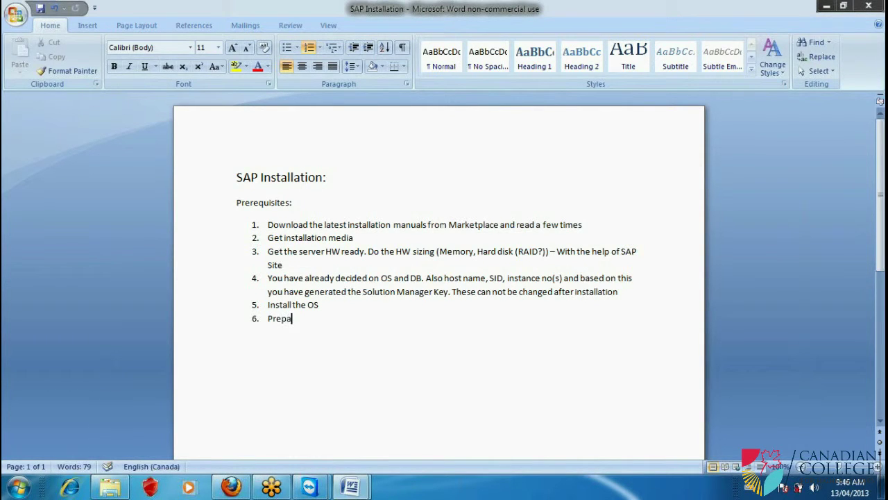
pyautogui.write('re the OS for')
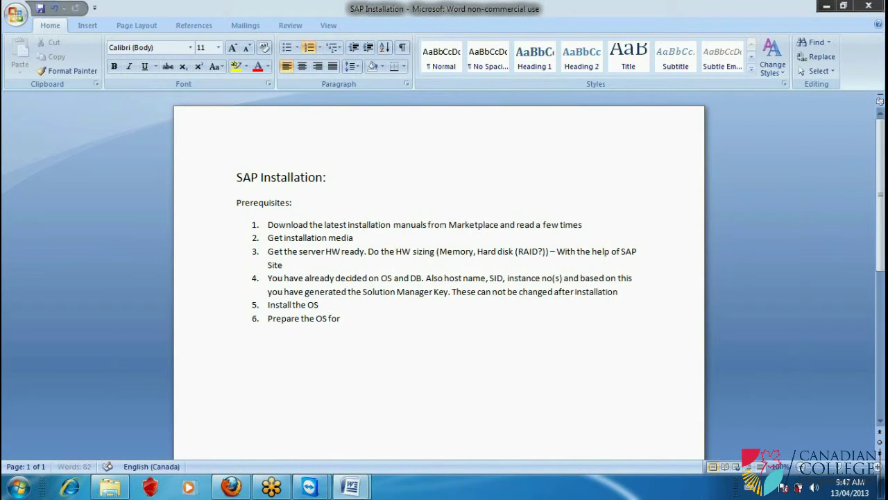
pyautogui.write(' SAP installat')
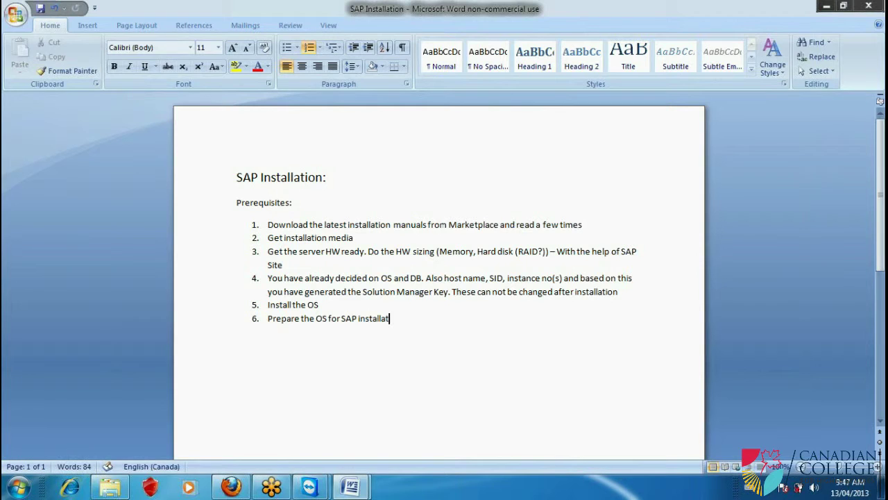
pyautogui.write('ion')
# Add an indented sub-item reading "Increase swap space" under the sixth list item.
pyautogui.press('Return')
pyautogui.press('Tab')
pyautogui.write('Increase swap')
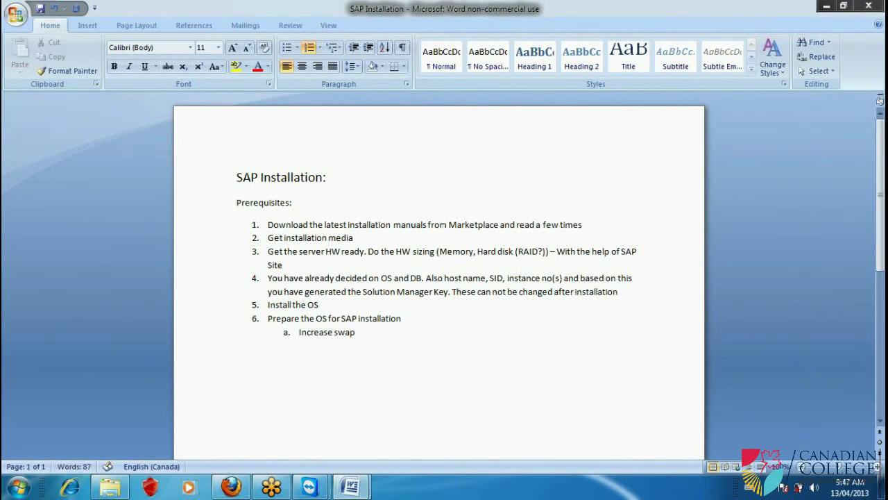
pyautogui.write(' space')
# Insert the sub-item "Multiple slices are good" above the swap space sub-item.
pyautogui.click(301, 334)
pyautogui.press('Up')
pyautogui.write('Mu')
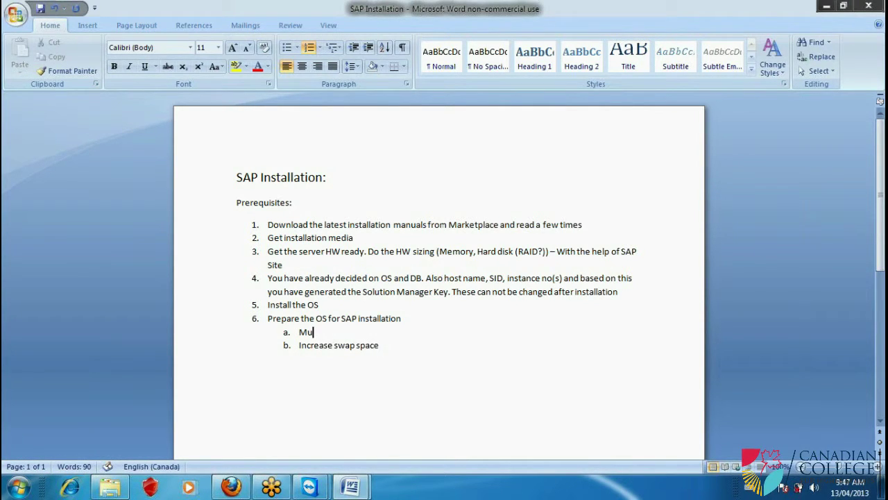
pyautogui.write('ltiple slice')
pyautogui.press('Down')
pyautogui.press('Down')
pyautogui.write('S a')
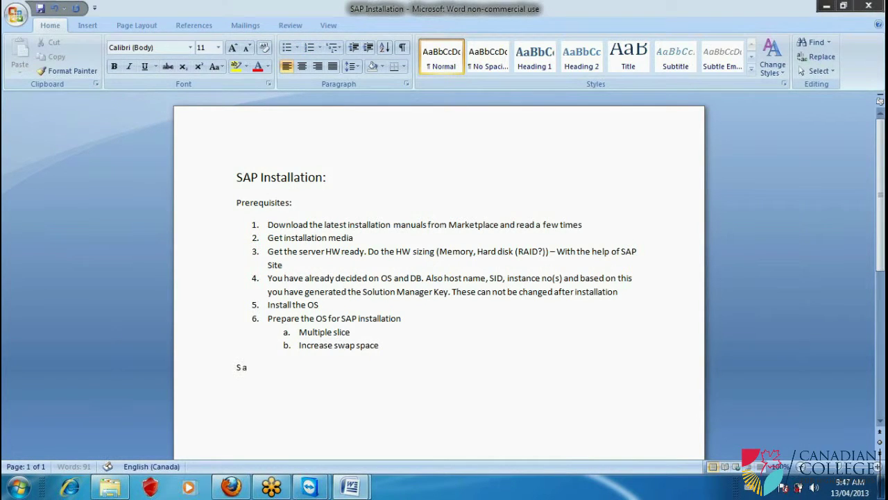
pyautogui.click(397, 335)
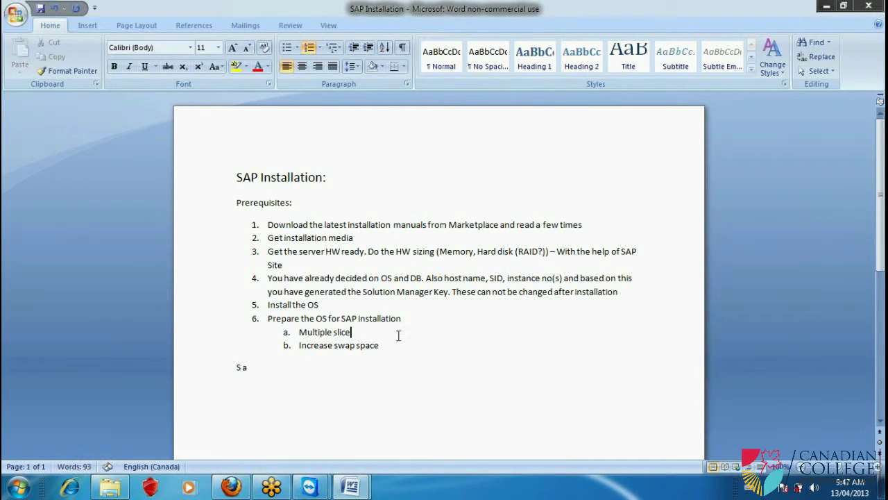
pyautogui.write('s are good')
# Extend the swap space sub-item with the words "preferably in multi".
pyautogui.click(394, 341)
pyautogui.write('. p')
pyautogui.press('BackSpace')
pyautogui.press('BackSpace')
pyautogui.press('BackSpace')
pyautogui.write('prepplferably ')
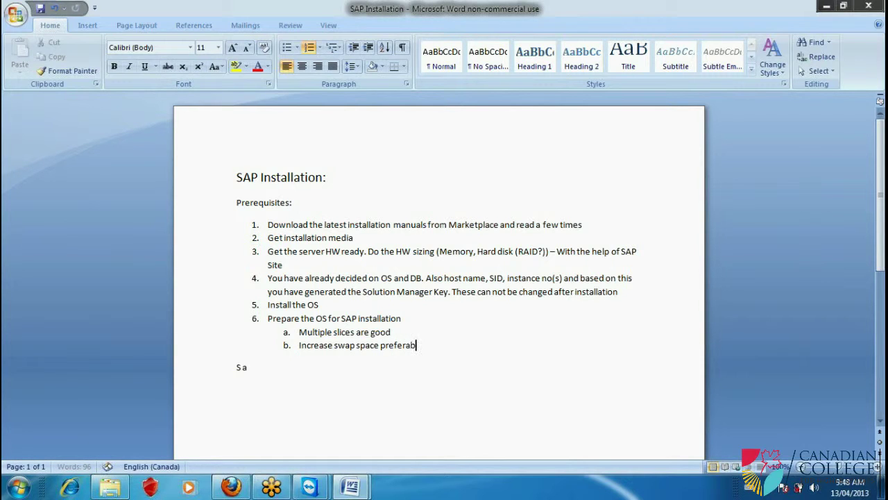
pyautogui.write('in multi')
pyautogui.click(393, 345)
pyautogui.write('pple')
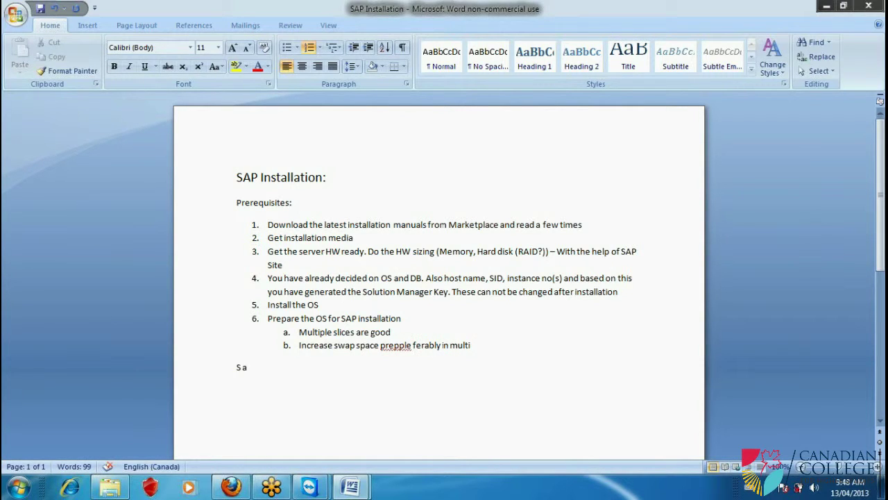
# Correct the misspelled word in the swap space sub-item to "preferably" and complete its ending as "in multiple slices.".
pyautogui.press('BackSpace')
pyautogui.press('BackSpace')
pyautogui.press('BackSpace')
pyautogui.press('BackSpace')
pyautogui.press('BackSpace')
pyautogui.press('BackSpace')
pyautogui.press('BackSpace')
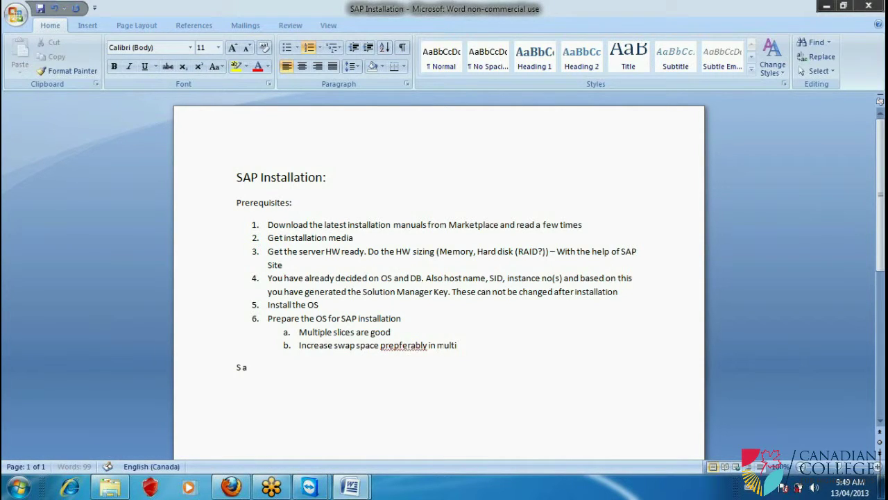
pyautogui.click(470, 340)
pyautogui.rightClick(406, 347)
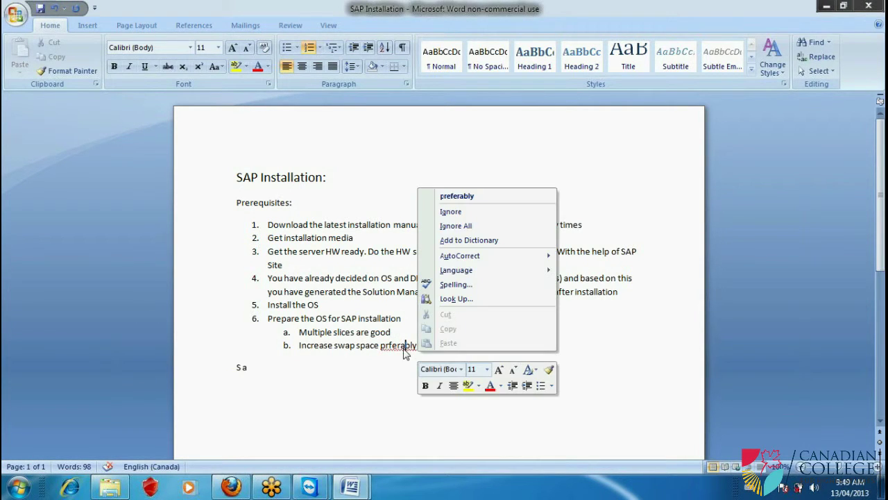
pyautogui.click(454, 198)
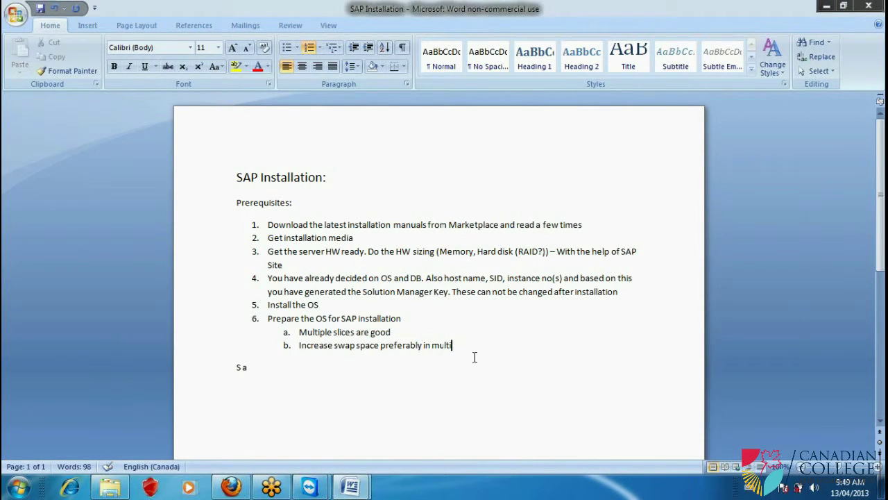
pyautogui.write('ple slices.')
# Insert "/ HDDs with sepate con" after "Multiple slices" in the first sub-item.
pyautogui.click(408, 332)
pyautogui.click(358, 333)
pyautogui.write('/ ')
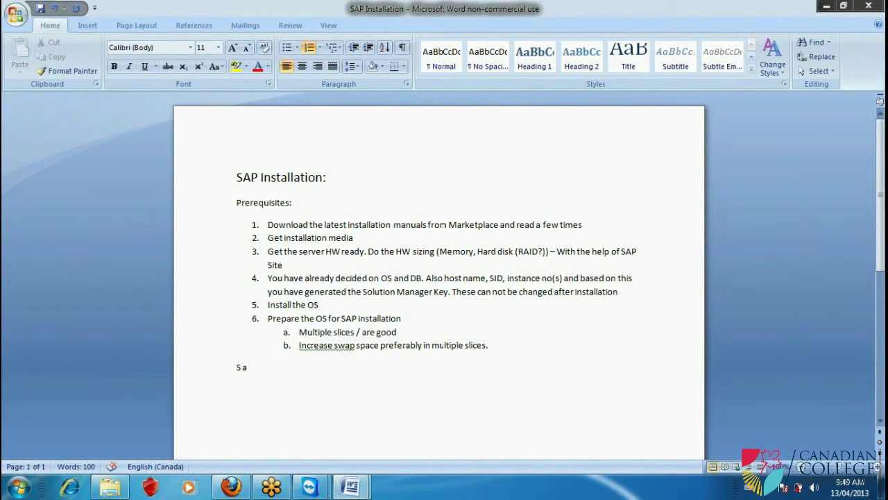
pyautogui.write('HDDs with s')
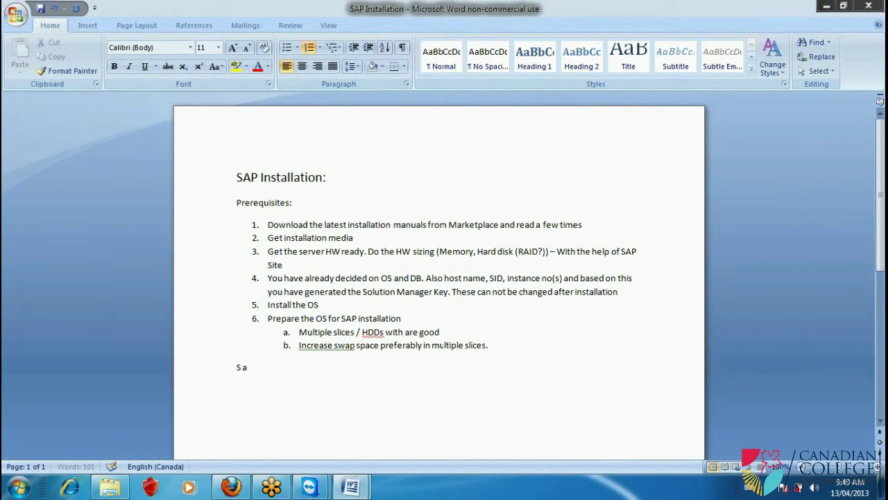
pyautogui.write('epate ')
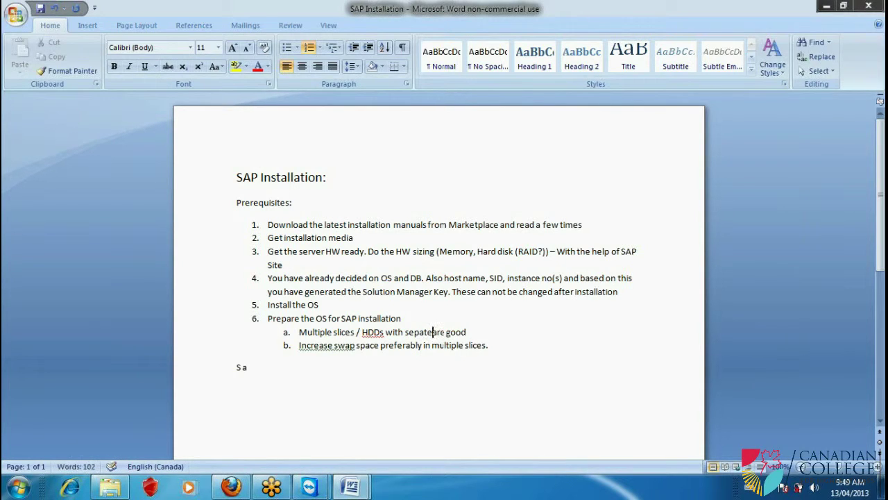
pyautogui.write('con')
pyautogui.write('tro')
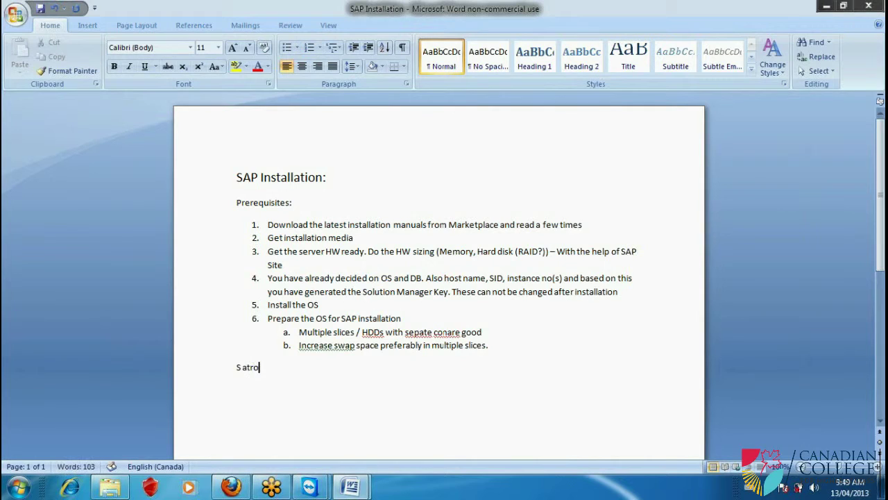
# Delete the stray text in the paragraph below the list.
pyautogui.press('BackSpace')
pyautogui.press('BackSpace')
pyautogui.press('BackSpace')
pyautogui.press('BackSpace')
pyautogui.press('BackSpace')
pyautogui.press('BackSpace')
# Correct the misspelled words in the first sub-item so it reads "Multiple slices / HDDs with separate controllers good".
pyautogui.click(417, 332)
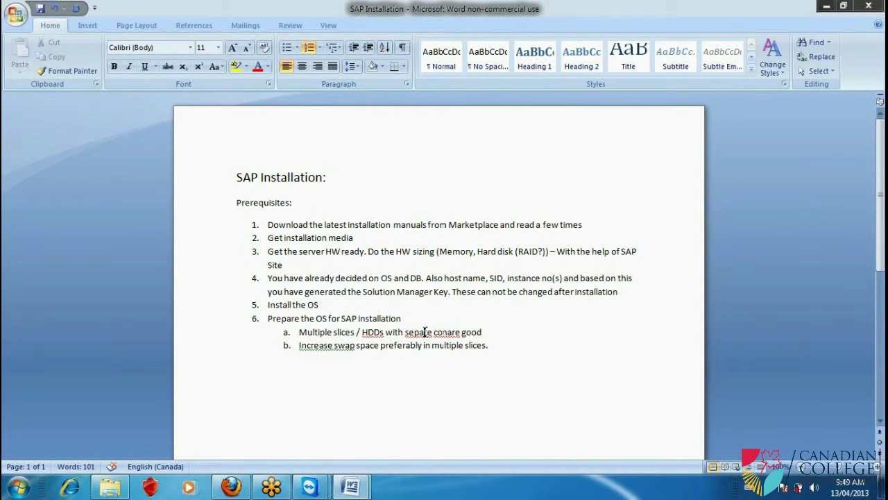
pyautogui.write('r')
pyautogui.click(464, 332)
pyautogui.press('BackSpace')
pyautogui.press('BackSpace')
pyautogui.press('BackSpace')
pyautogui.press('BackSpace')
pyautogui.press('BackSpace')
pyautogui.press('BackSpace')
pyautogui.press('BackSpace')
pyautogui.press('BackSpace')
pyautogui.press('BackSpace')
pyautogui.press('BackSpace')
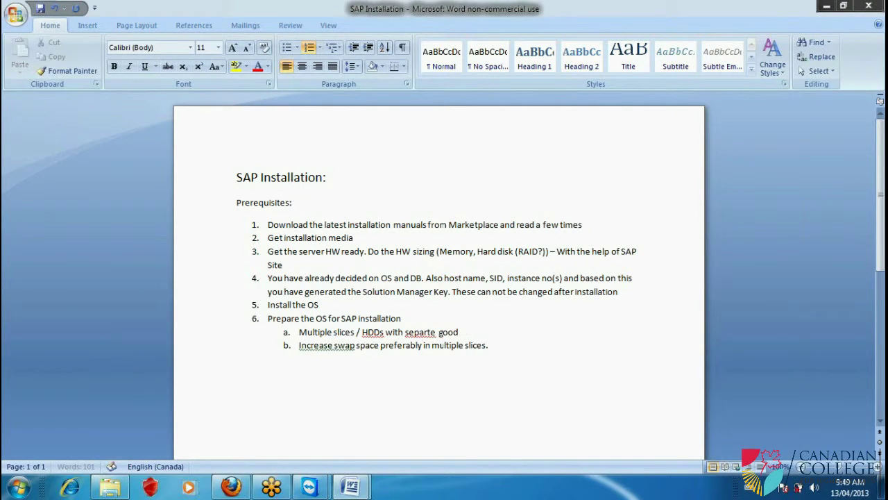
pyautogui.write('rate')
pyautogui.write('contr ')
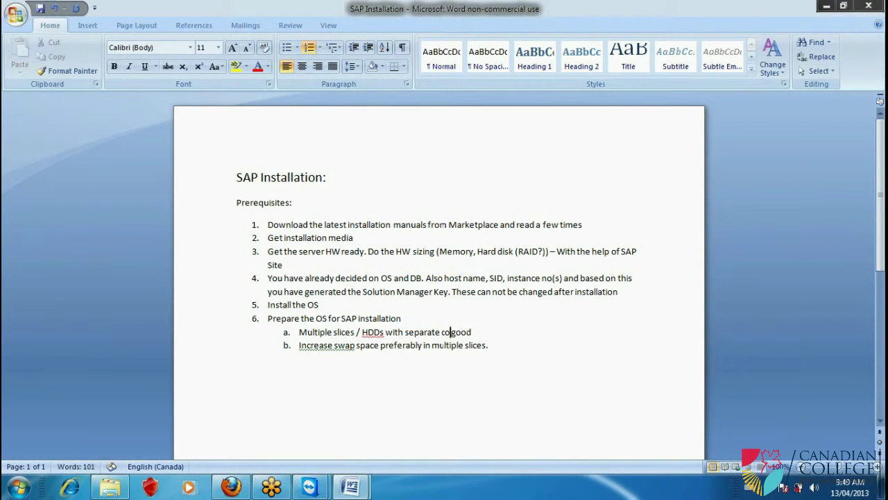
pyautogui.write('ollers')
# Replace the period ending the swap space sub-item with "/ HDDs. Less on boot drive" and start a third sub-item.
pyautogui.click(531, 343)
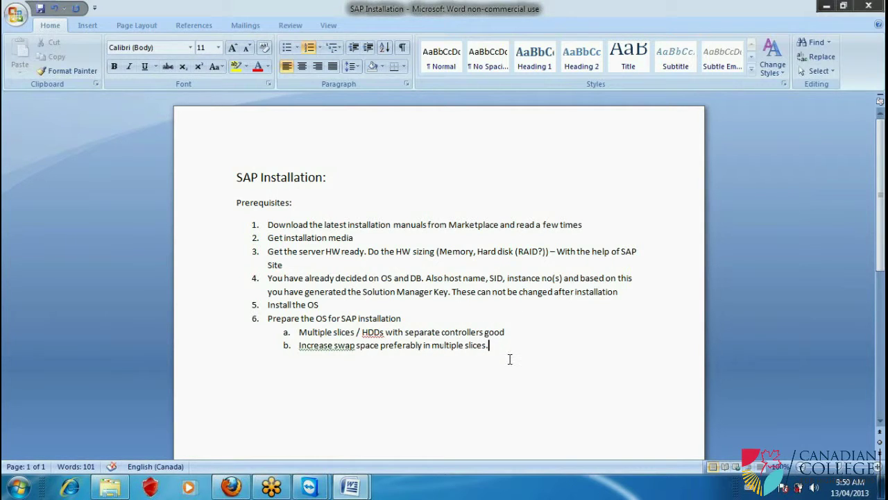
pyautogui.rightClick(323, 347)
pyautogui.click(608, 378)
pyautogui.click(490, 345)
pyautogui.press('BackSpace')
pyautogui.write('/ HDDs. Less on')
pyautogui.press('BackSpace')
pyautogui.press('BackSpace')
pyautogui.press('BackSpace')
pyautogui.write('on boot drive')
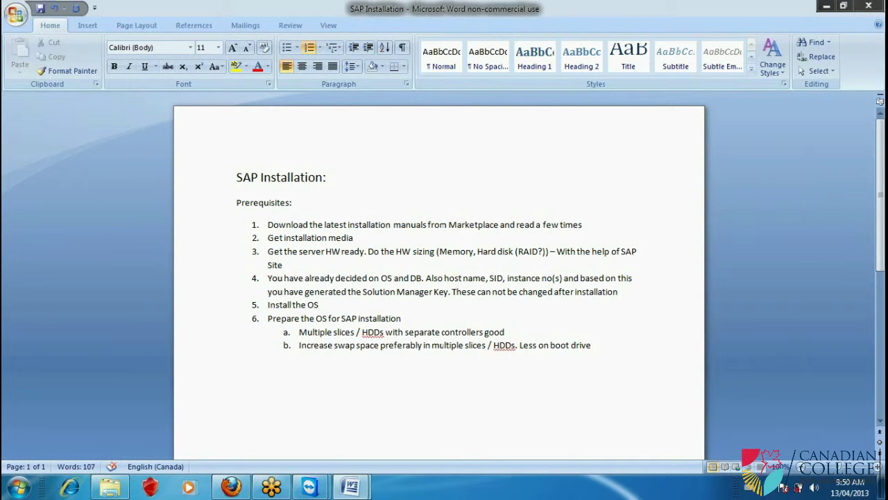
pyautogui.press('Return')
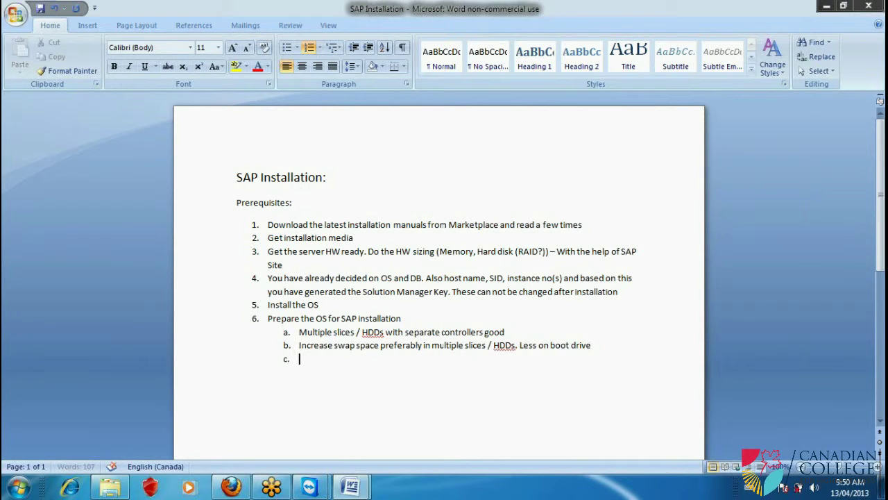